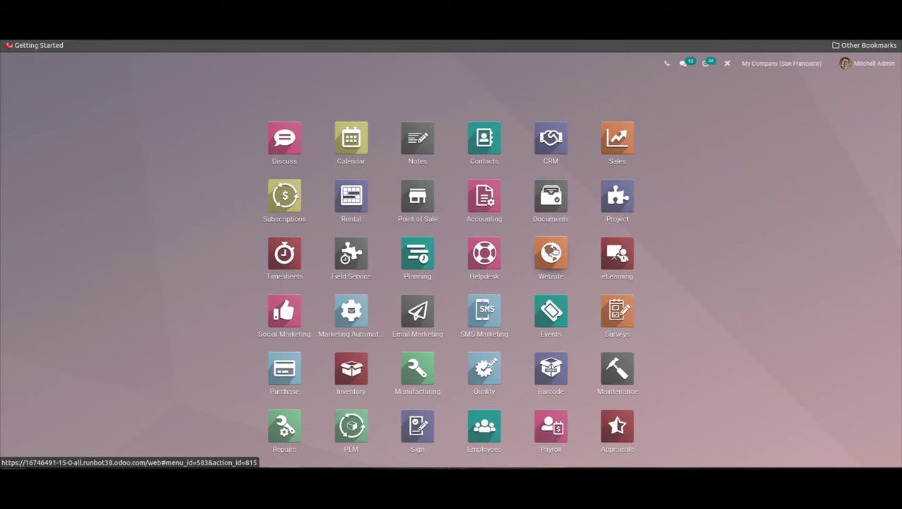
# Open the Website app and go from the eCommerce Dashboard to the live site's Home page
pyautogui.click(553, 251)
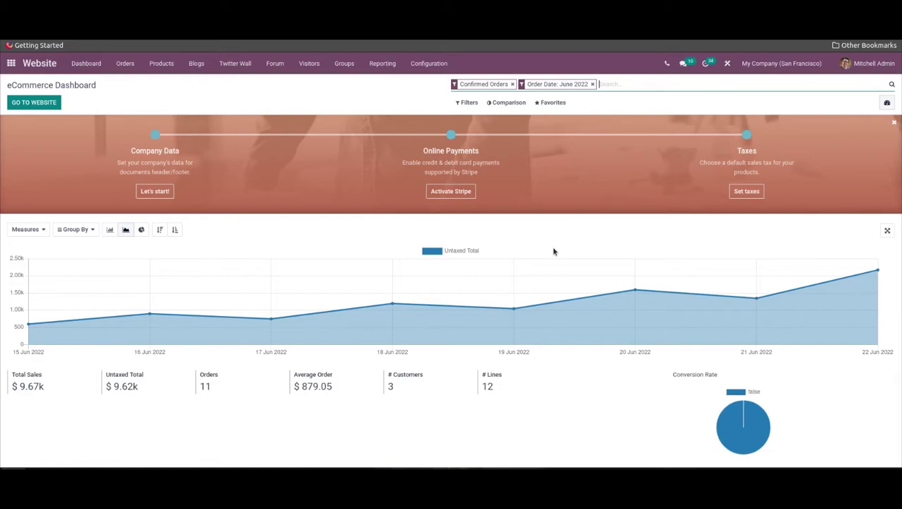
pyautogui.moveTo(559, 253)
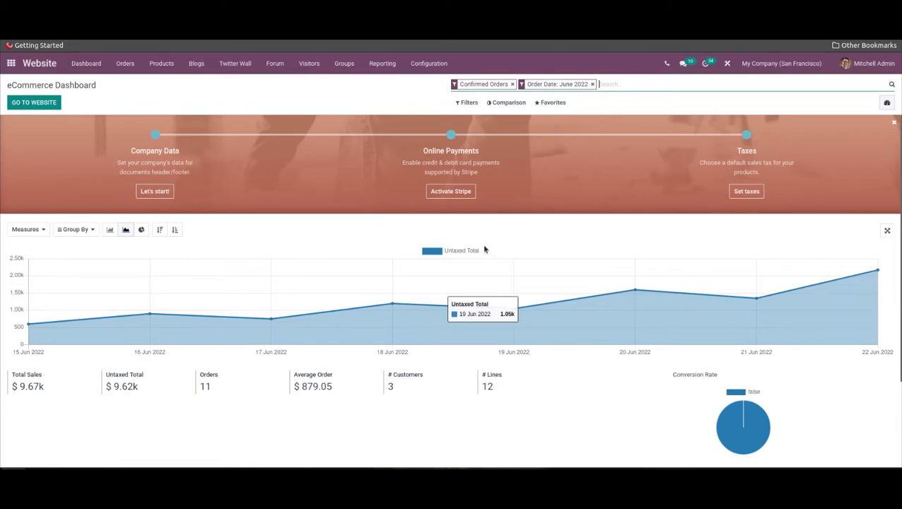
pyautogui.click(51, 104)
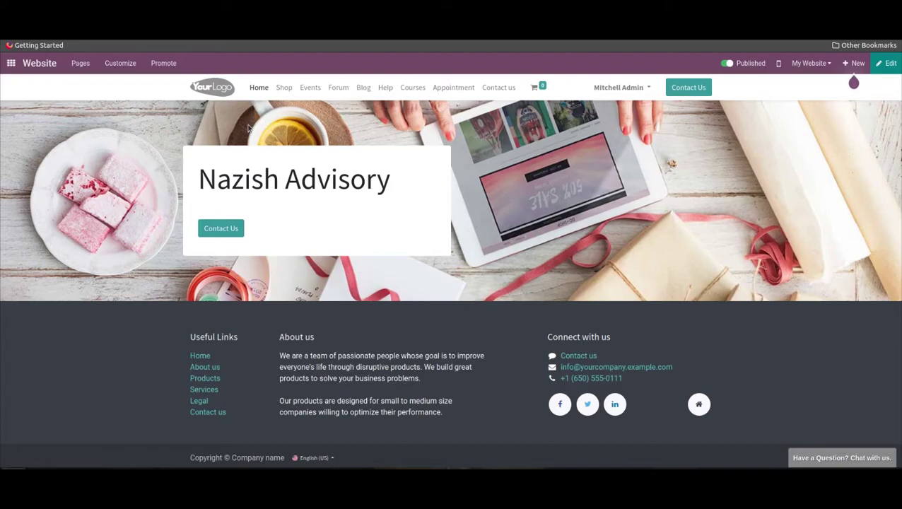
# Go to the Contact us page, enter edit mode, and scroll the Blocks panel to Dynamic Content
pyautogui.click(498, 88)
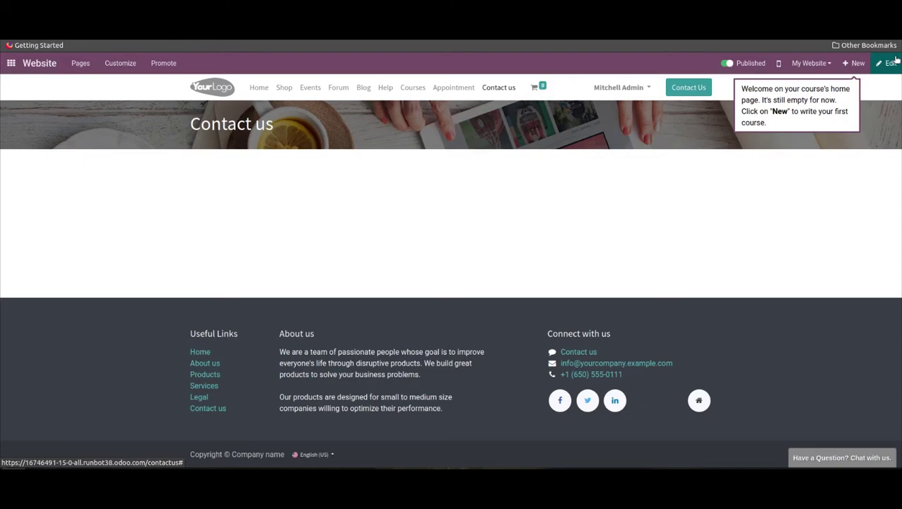
pyautogui.click(887, 63)
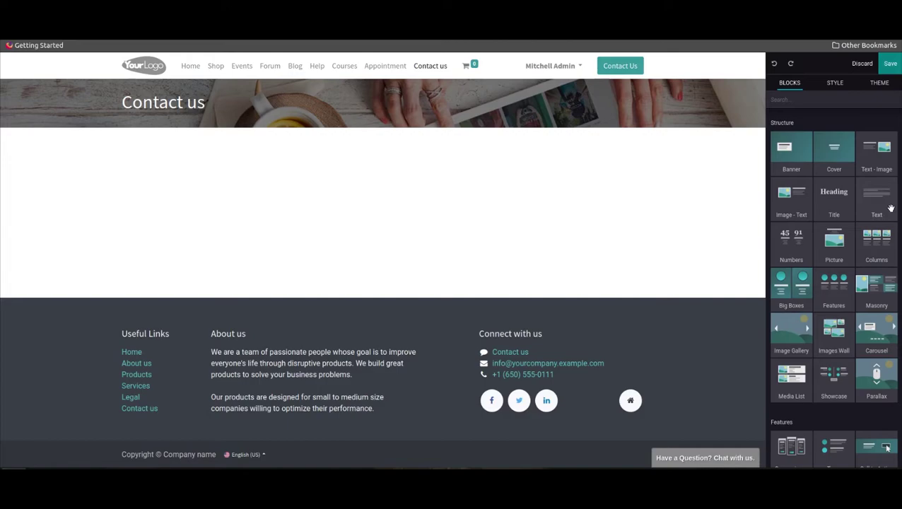
pyautogui.scroll(-10, 890, 208)
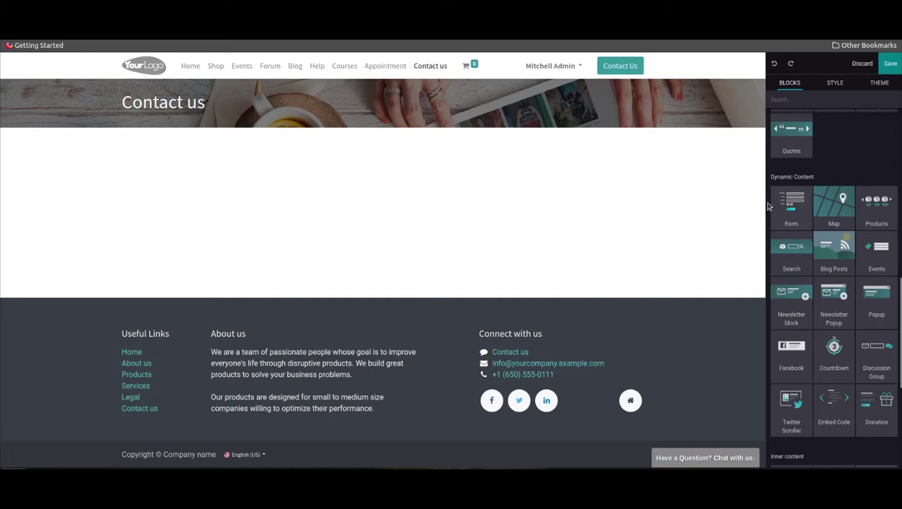
# Drop a Form block onto the Contact us page and set its action to Apply for a Job
pyautogui.moveTo(773, 203); pyautogui.dragTo(409, 206)
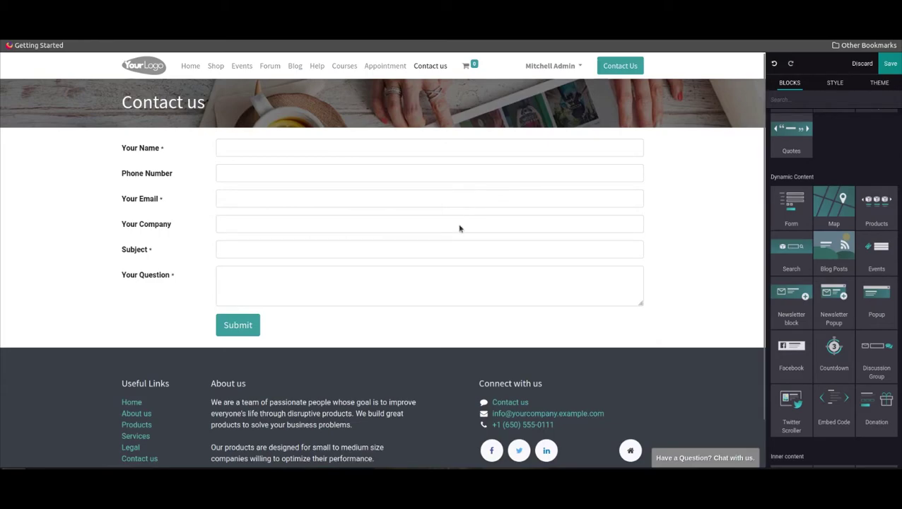
pyautogui.click(247, 326)
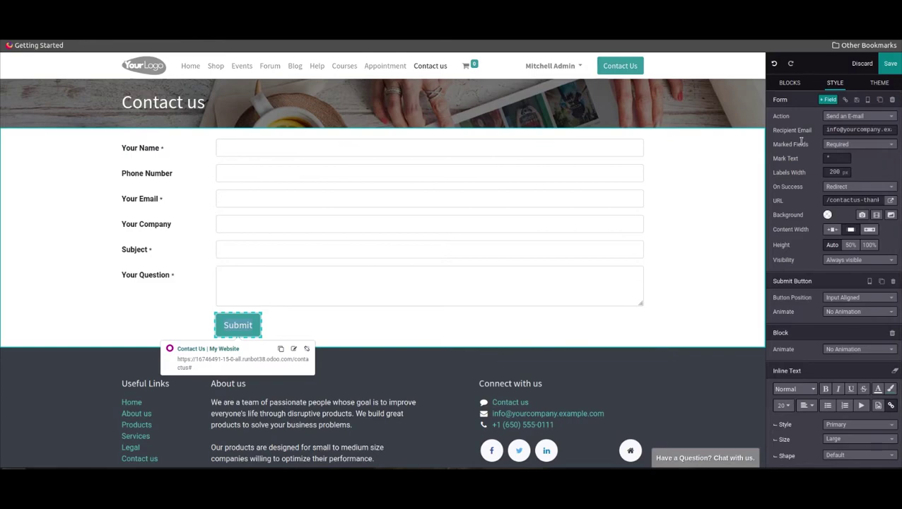
pyautogui.click(856, 118)
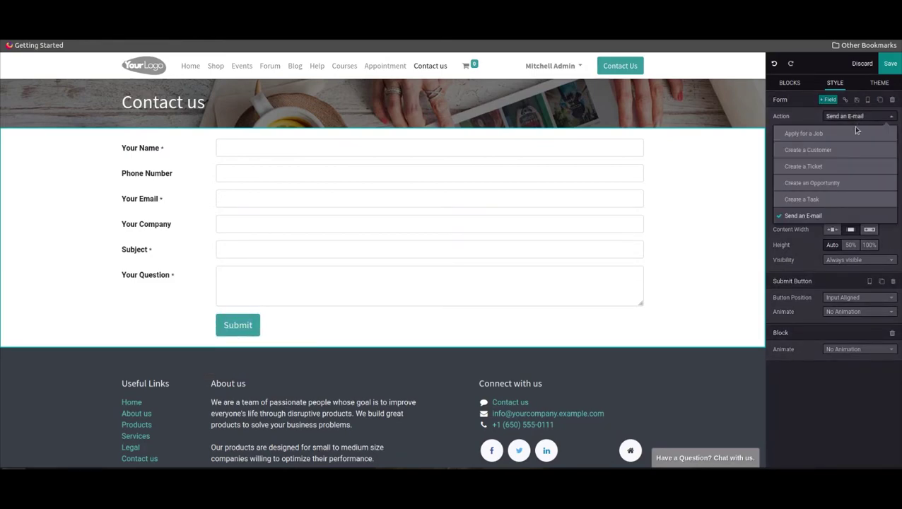
pyautogui.click(856, 133)
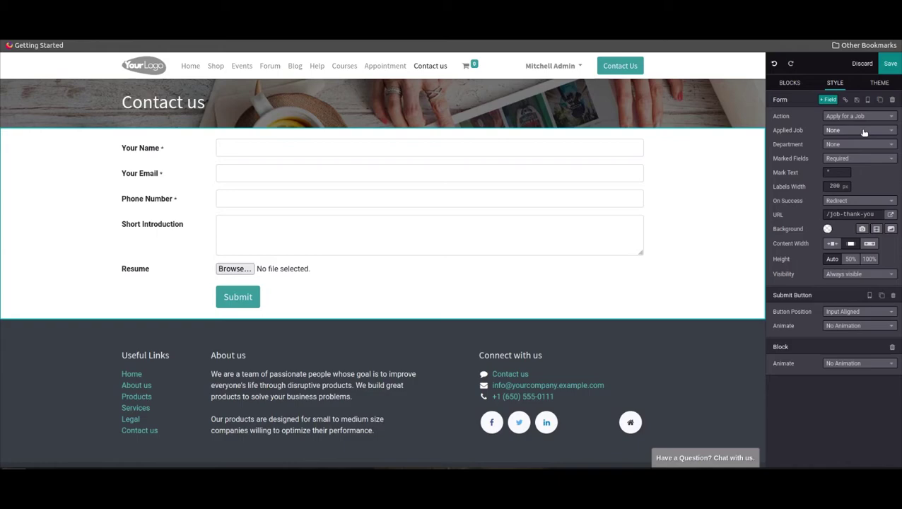
# Set the form's Applied Job to Consultant and Department to Administration, then save the page
pyautogui.click(863, 132)
pyautogui.click(850, 163)
pyautogui.click(852, 146)
pyautogui.click(849, 179)
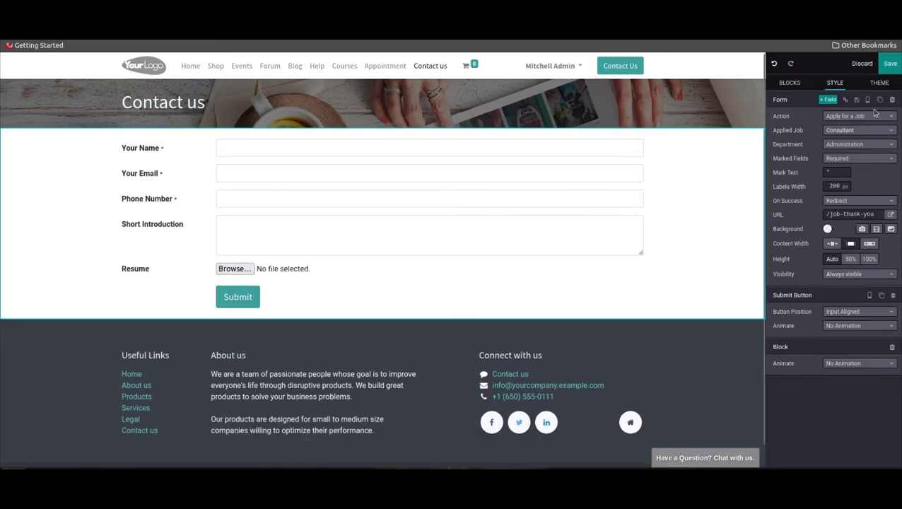
pyautogui.click(889, 64)
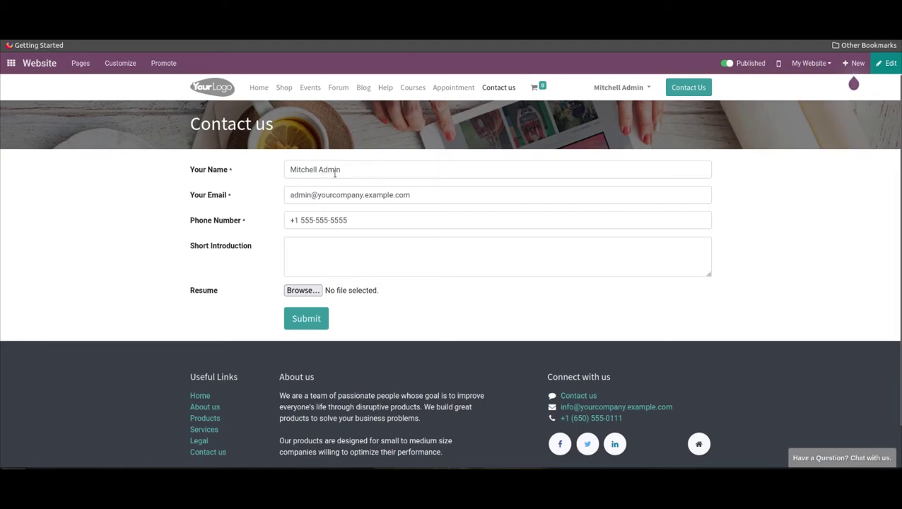
# Replace the prefilled name and e-mail with the applicant's, and write the introduction 'Have 2 year experience as a consultant'
pyautogui.moveTo(345, 169); pyautogui.dragTo(272, 167)
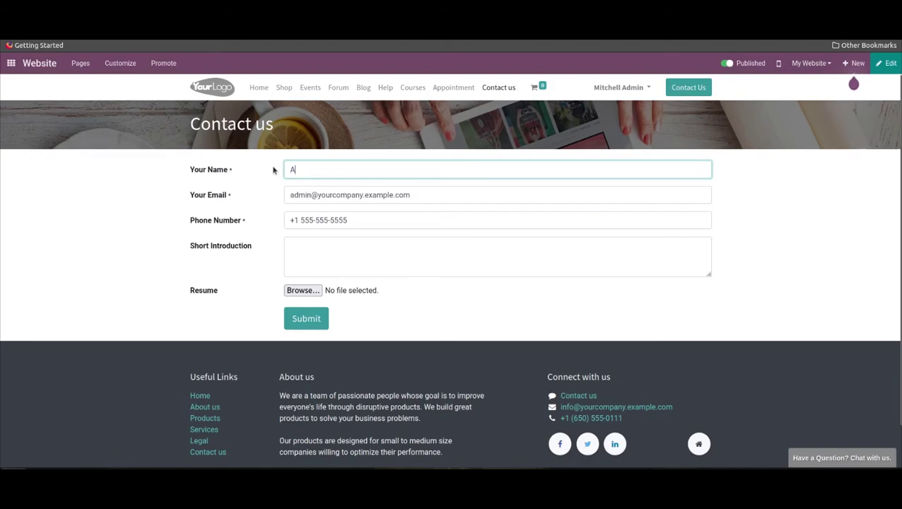
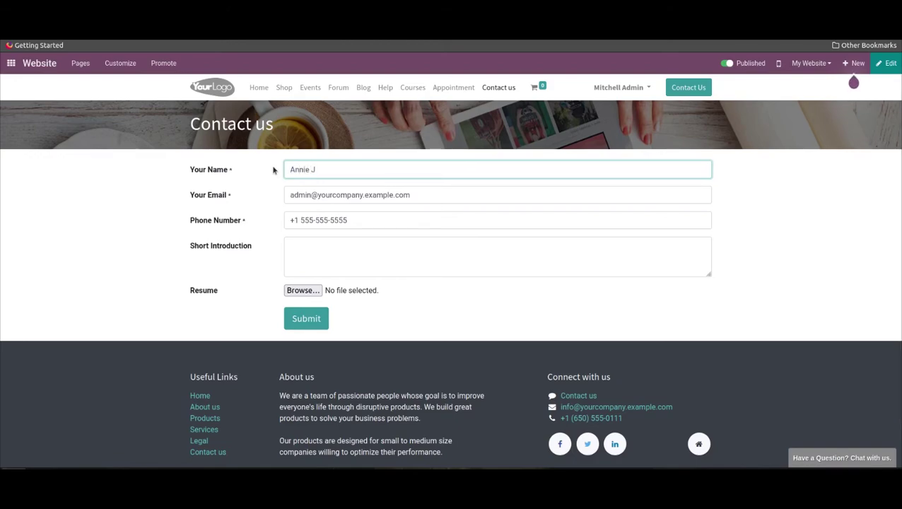
pyautogui.click(413, 194)
pyautogui.tripleClick(378, 194)
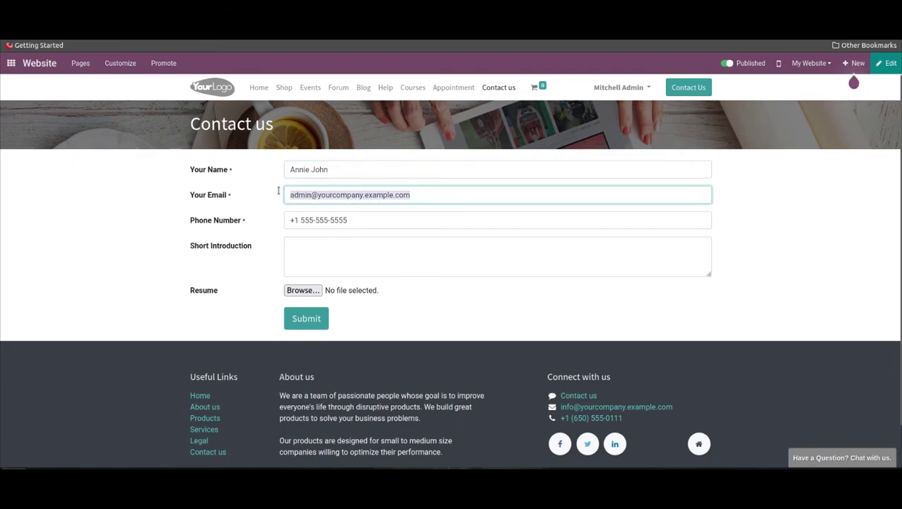
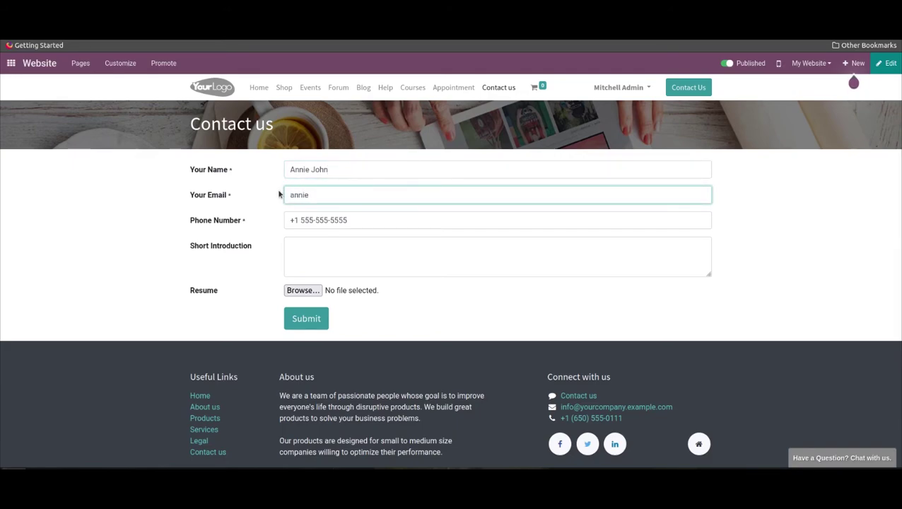
pyautogui.click(307, 257)
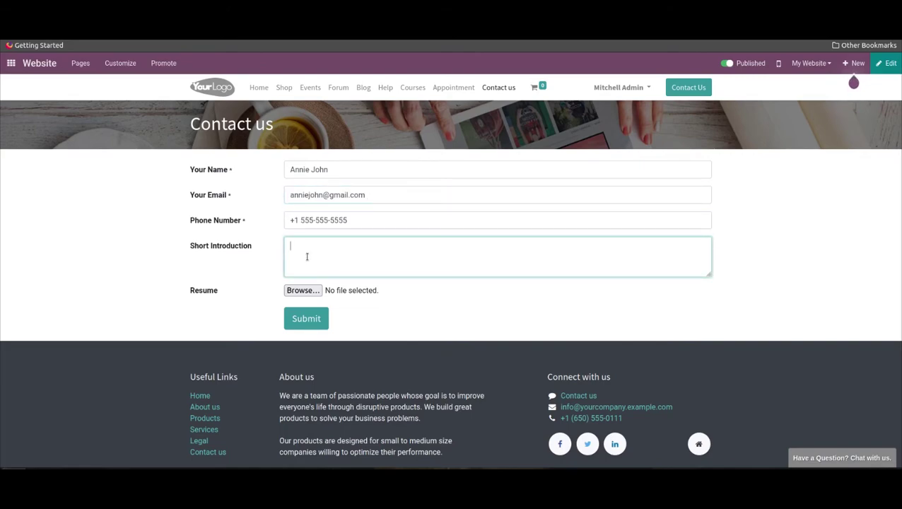
pyautogui.write('Have 2 year experience as ')
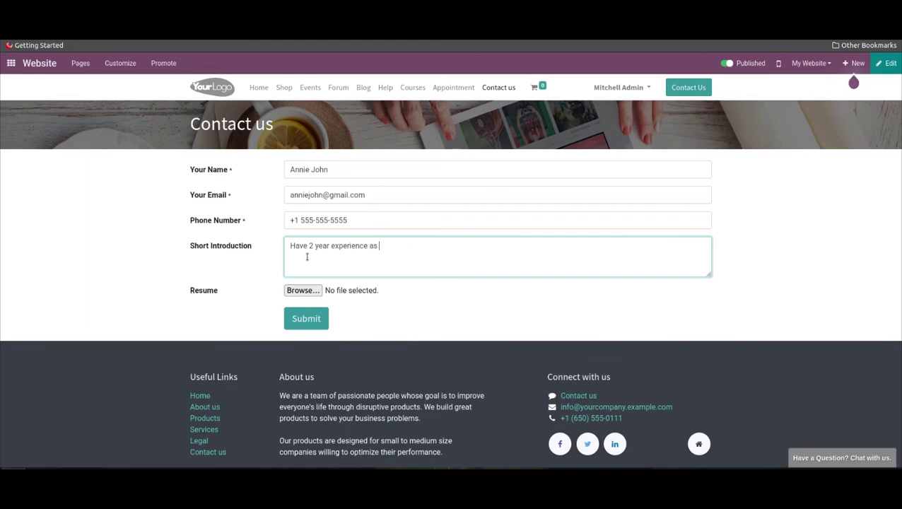
pyautogui.write('a consultant')
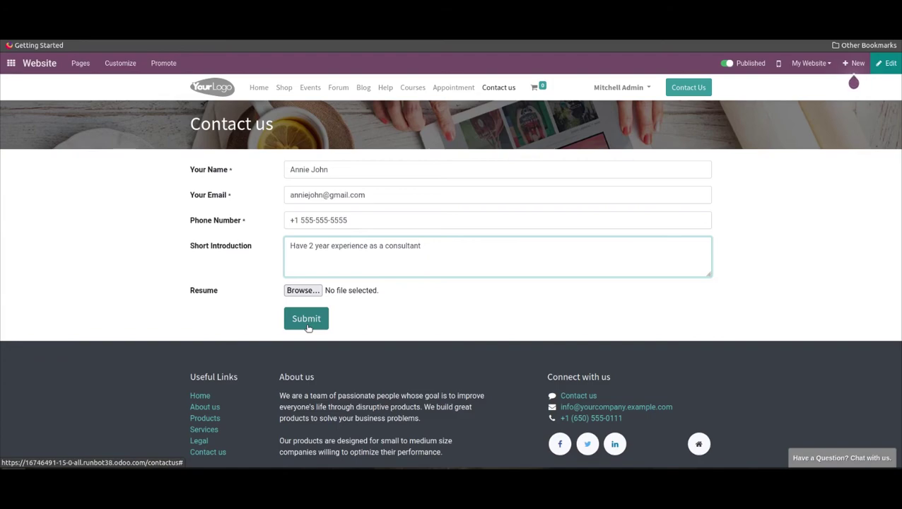
# Submit the job application, then return to the main apps menu
pyautogui.click(306, 323)
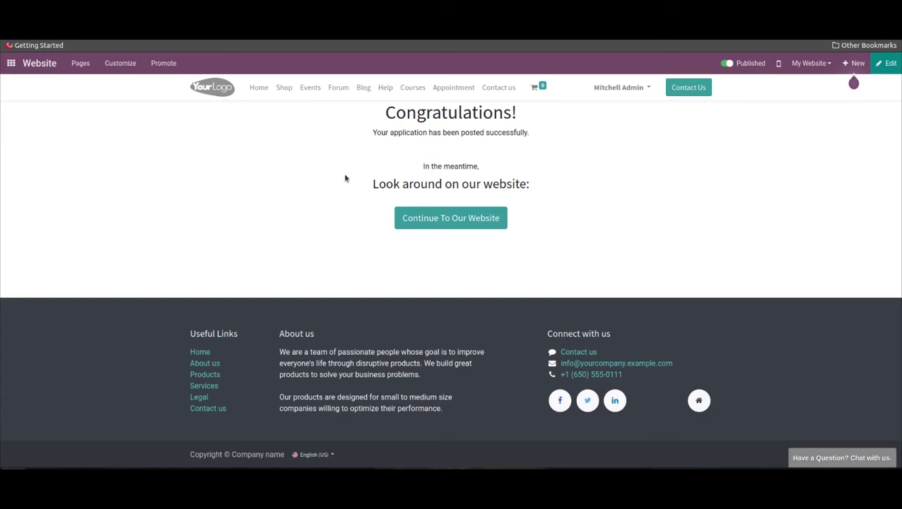
pyautogui.click(6, 64)
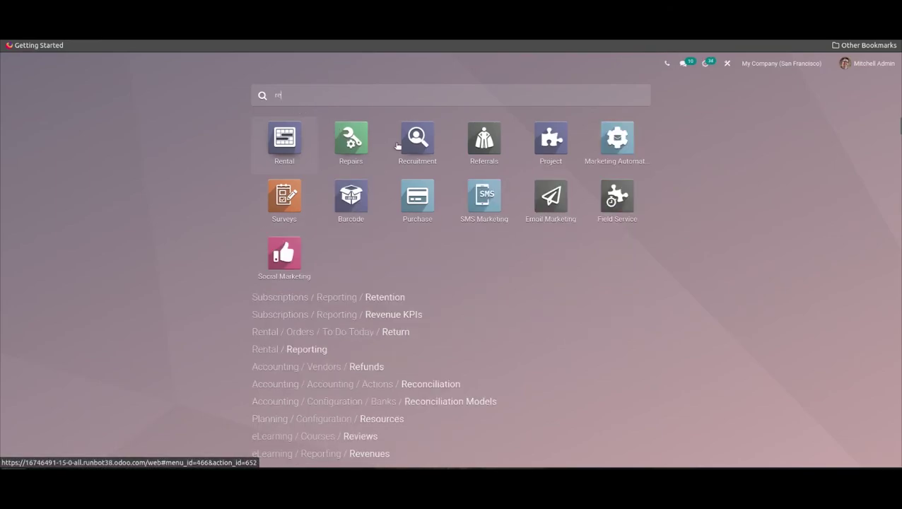
# In Recruitment, open the Consultant job's new application from Initial Qualification
pyautogui.click(415, 141)
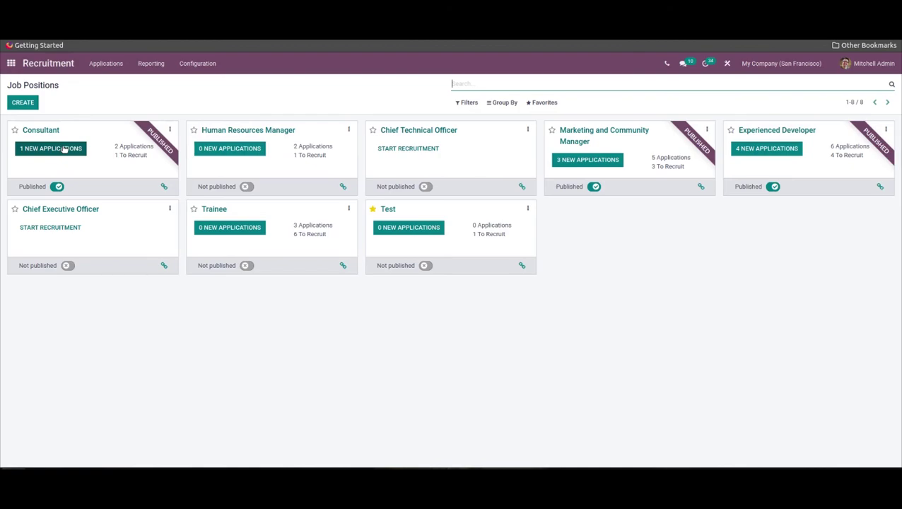
pyautogui.click(64, 148)
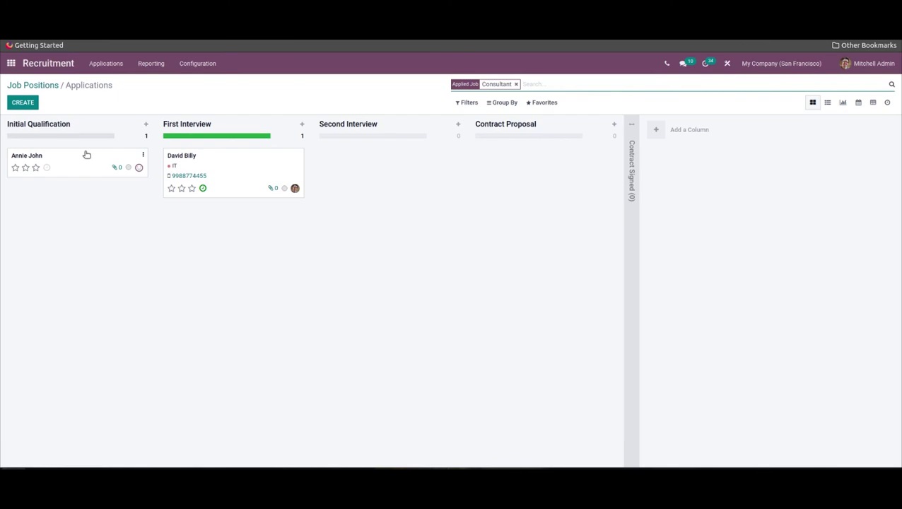
pyautogui.click(74, 164)
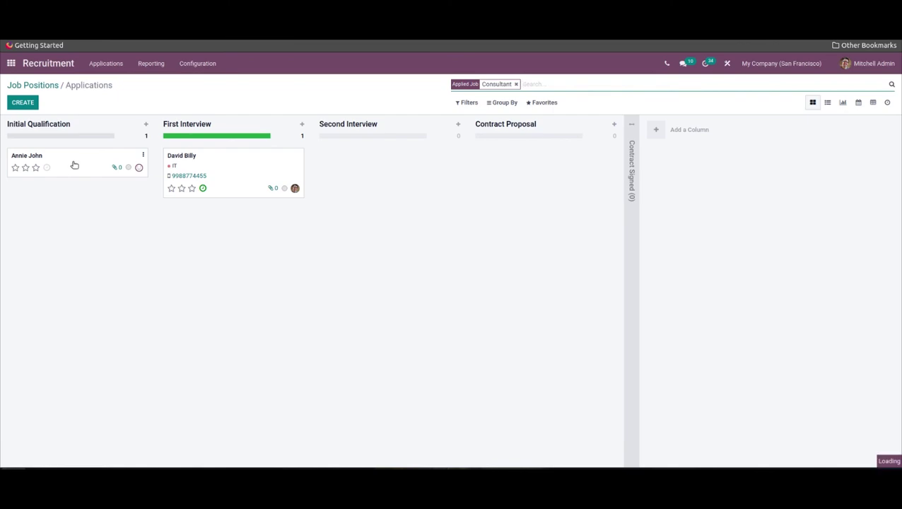